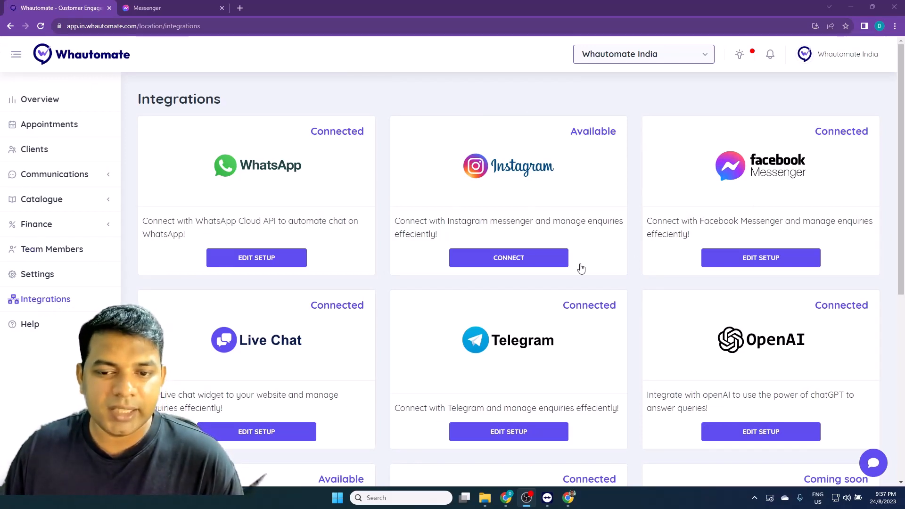
# Start connecting Instagram to Whautomate through Facebook login and choose to edit the previous connection settings
pyautogui.click(530, 260)
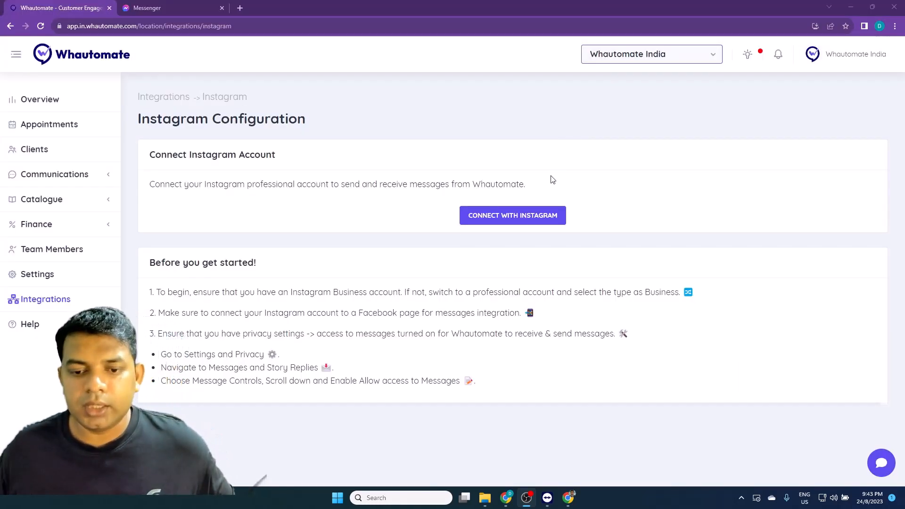
pyautogui.click(534, 224)
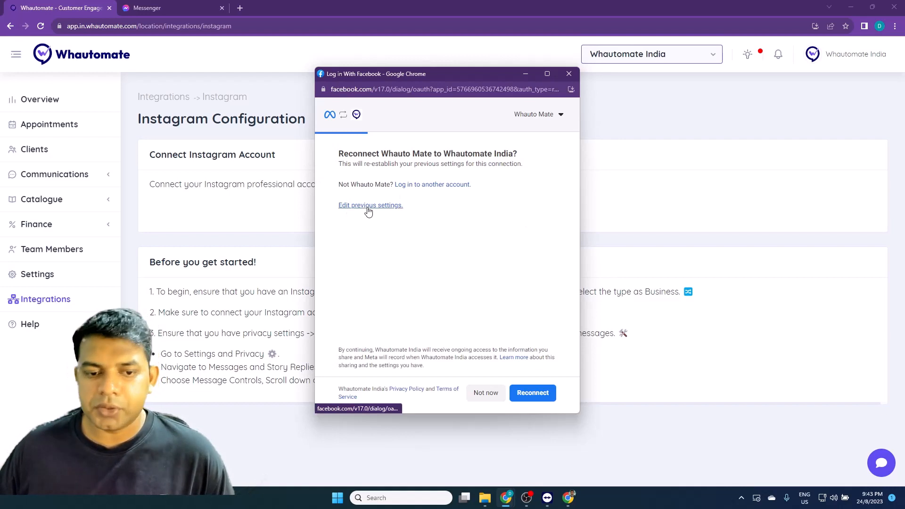
pyautogui.click(368, 208)
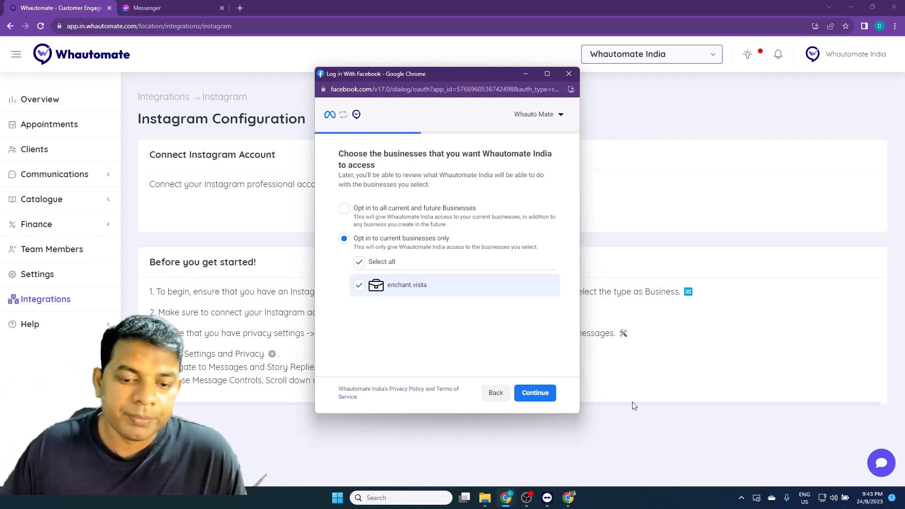
# Grant access to the enchant.vista business, Mystique Makers page and mystiquemakers Instagram account, then save the permissions and finish the login
pyautogui.click(535, 393)
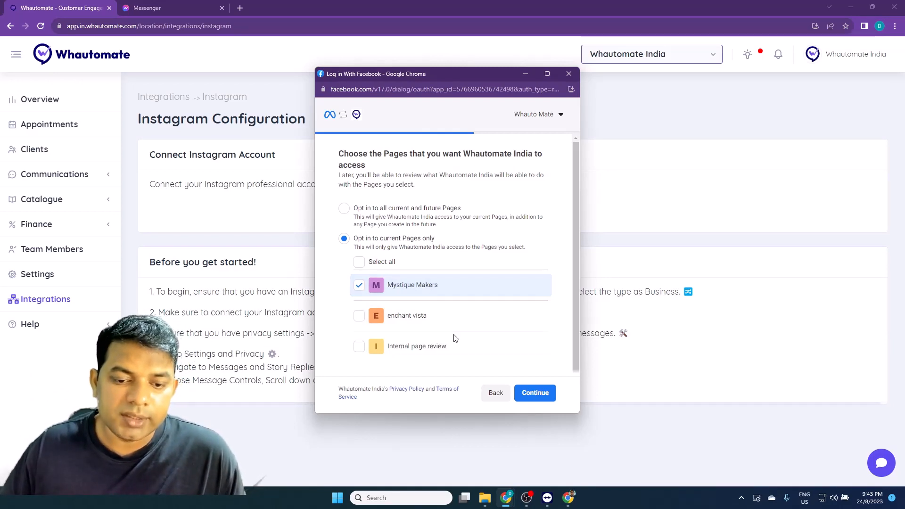
pyautogui.click(536, 396)
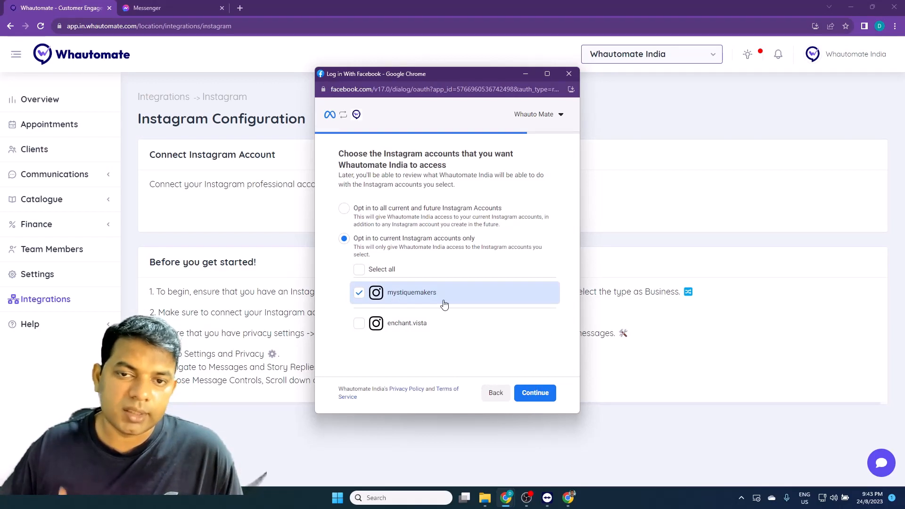
pyautogui.click(529, 394)
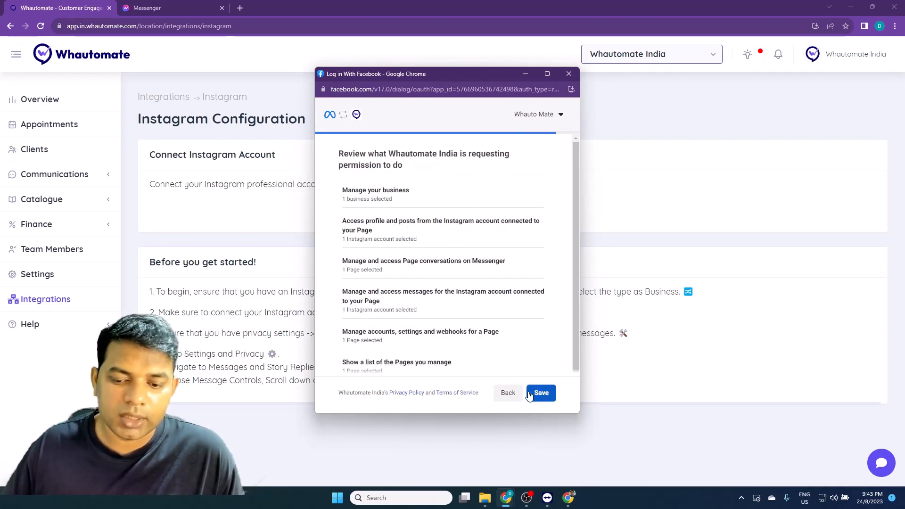
pyautogui.scroll(-2, 439, 321)
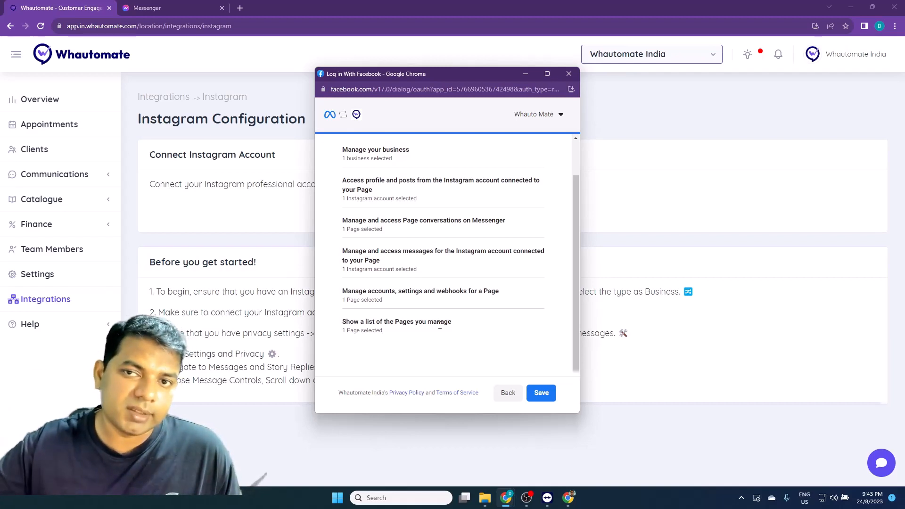
pyautogui.click(545, 400)
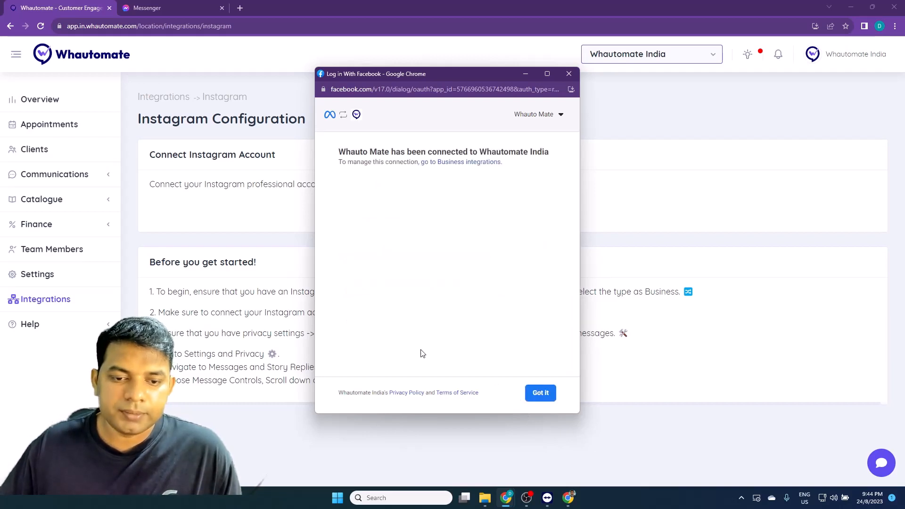
pyautogui.click(540, 393)
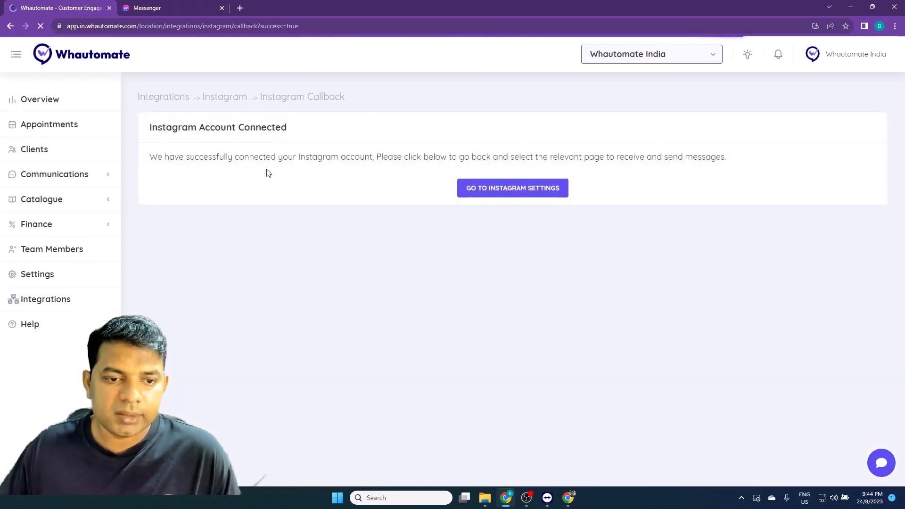
# Go to the Instagram settings and connect the Mystique Makers page for sending and receiving messages
pyautogui.moveTo(173, 152); pyautogui.dragTo(362, 153)
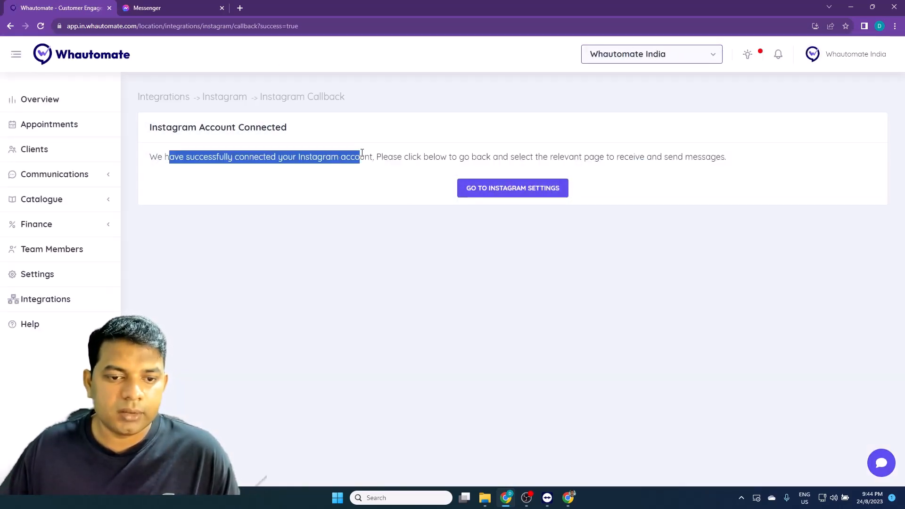
pyautogui.click(501, 188)
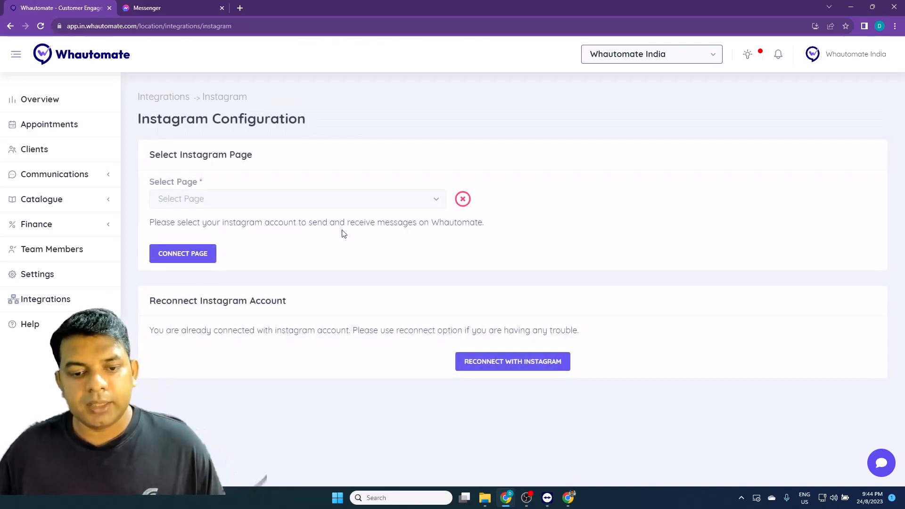
pyautogui.click(320, 202)
pyautogui.click(188, 220)
pyautogui.click(186, 258)
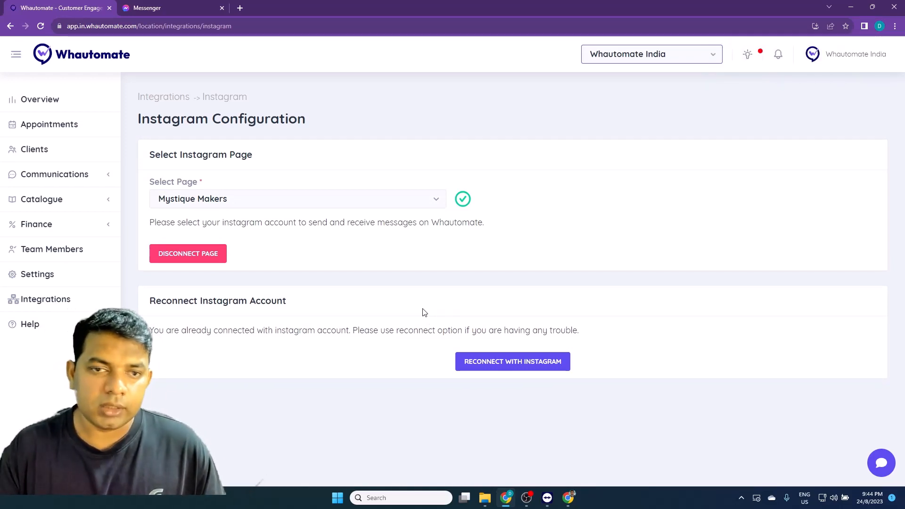
# Open the automation rules for the Instagram channel
pyautogui.click(30, 175)
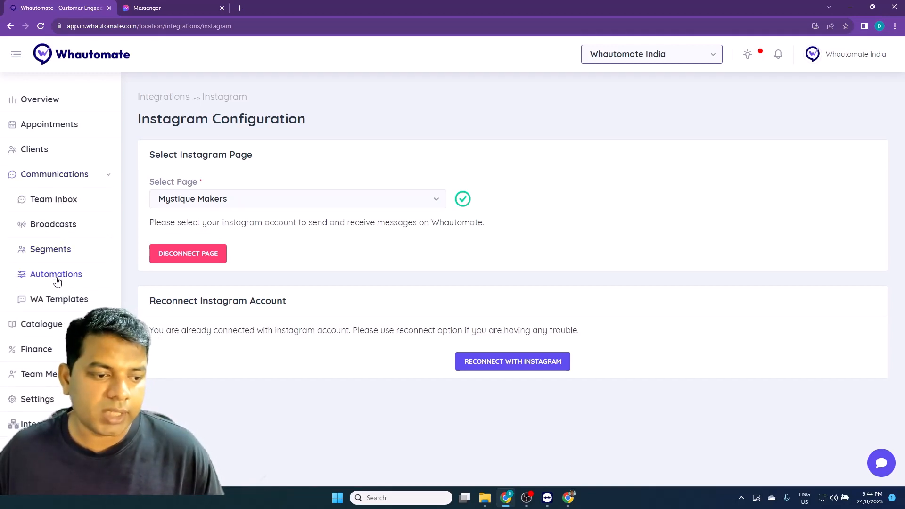
pyautogui.click(57, 278)
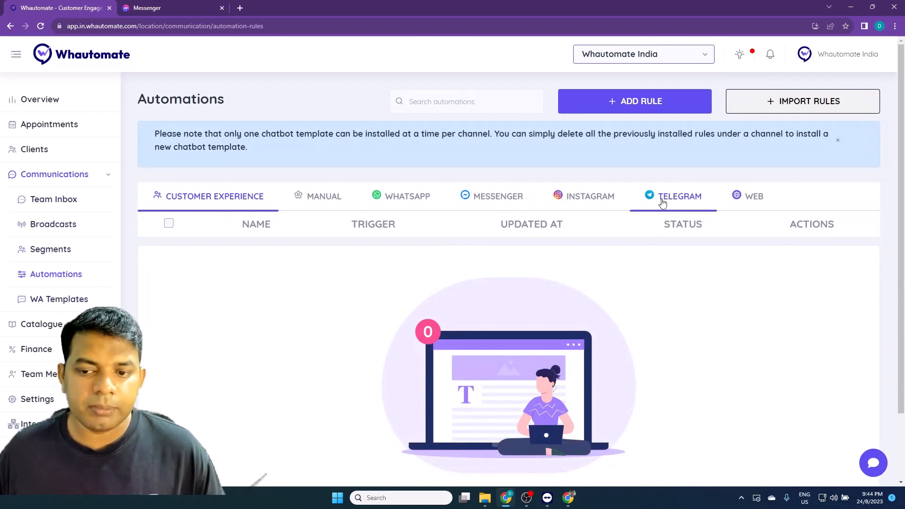
pyautogui.click(599, 203)
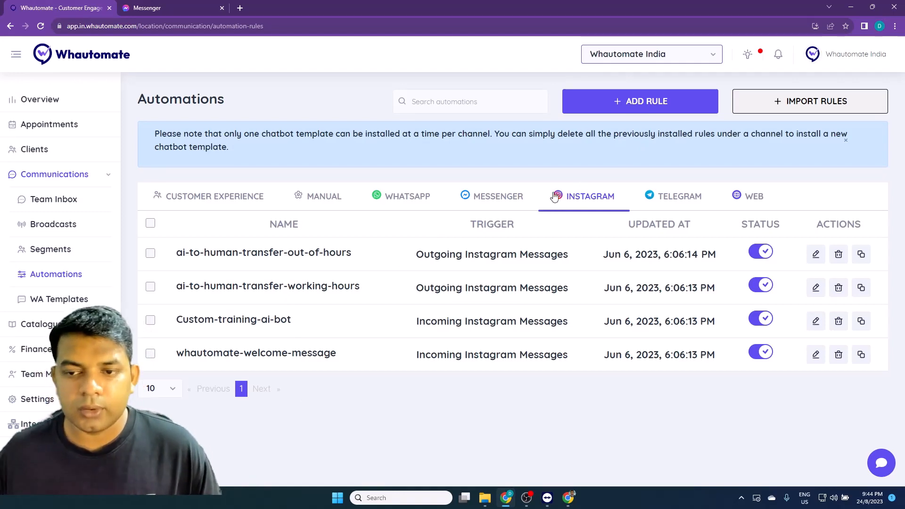
# View the automation rule templates filtered to Instagram, then return to the automations list
pyautogui.click(646, 103)
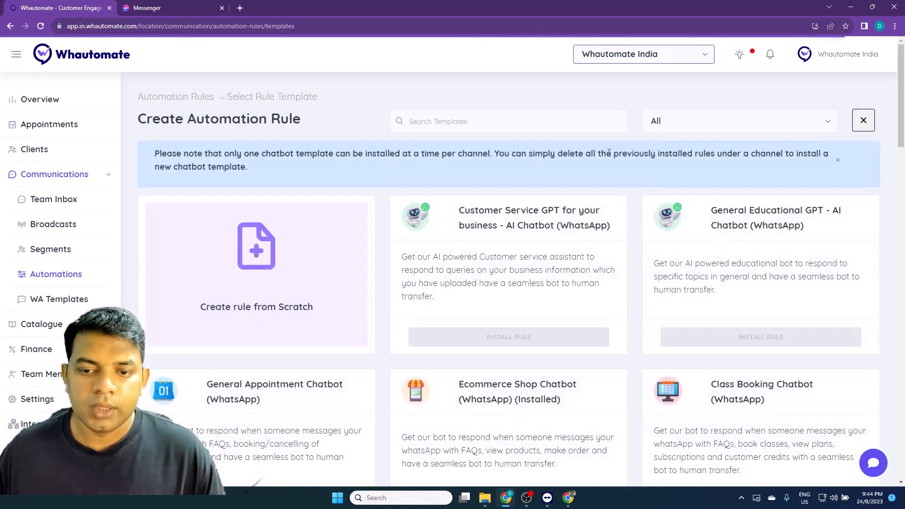
pyautogui.click(673, 124)
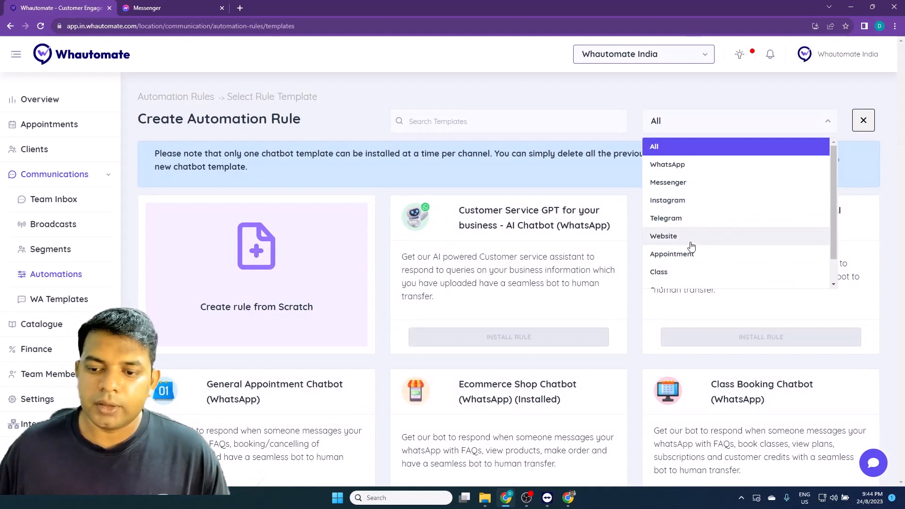
pyautogui.click(663, 199)
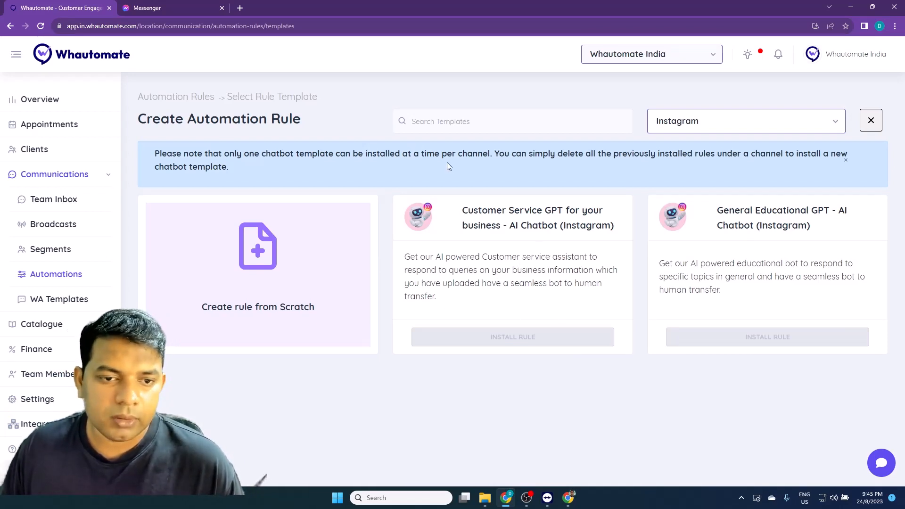
pyautogui.click(224, 98)
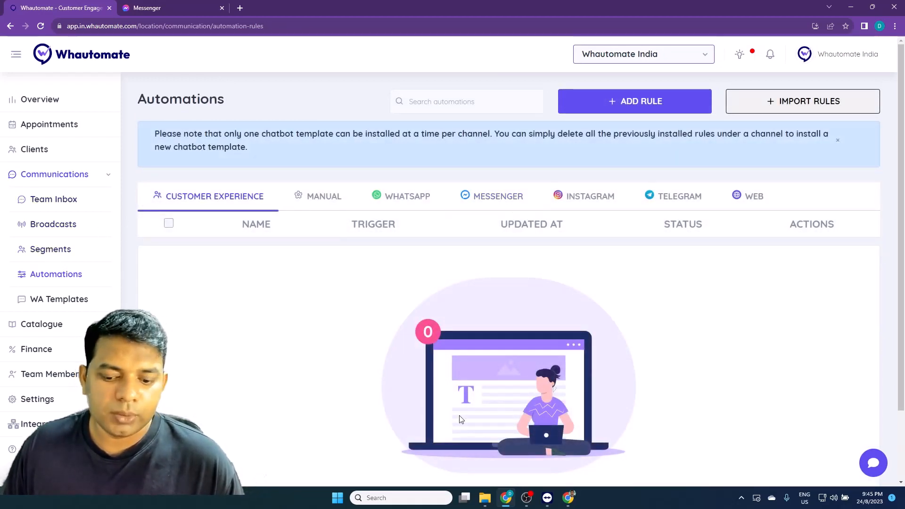
# Switch to the remote Android phone in TeamViewer and send "Hey therr" in the mystiquemakers Instagram chat
pyautogui.moveTo(547, 497)
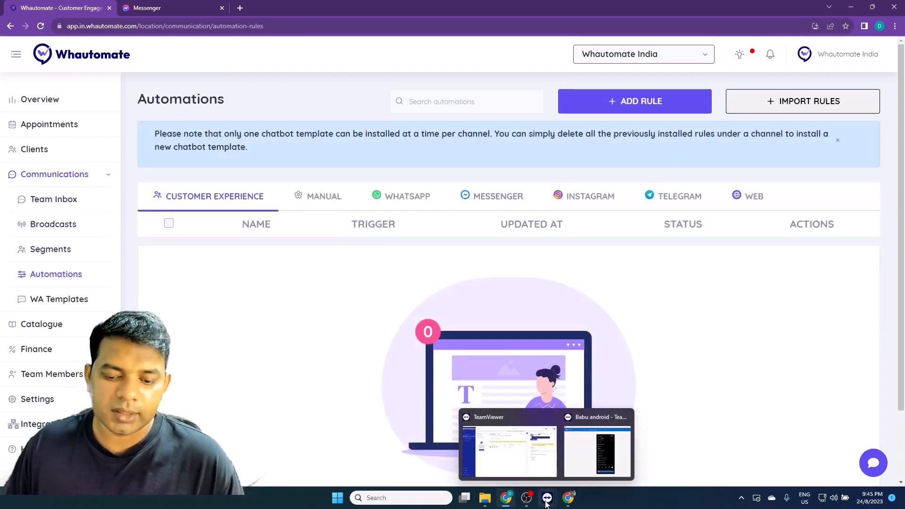
pyautogui.click(596, 459)
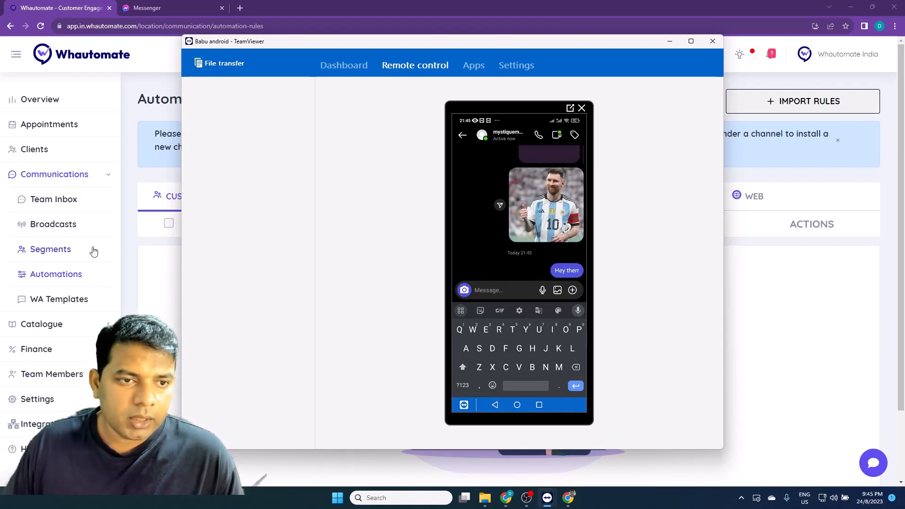
# Check the notifications in Whautomate and open the newest Instagram conversation among the closed chats in Team Inbox
pyautogui.click(773, 54)
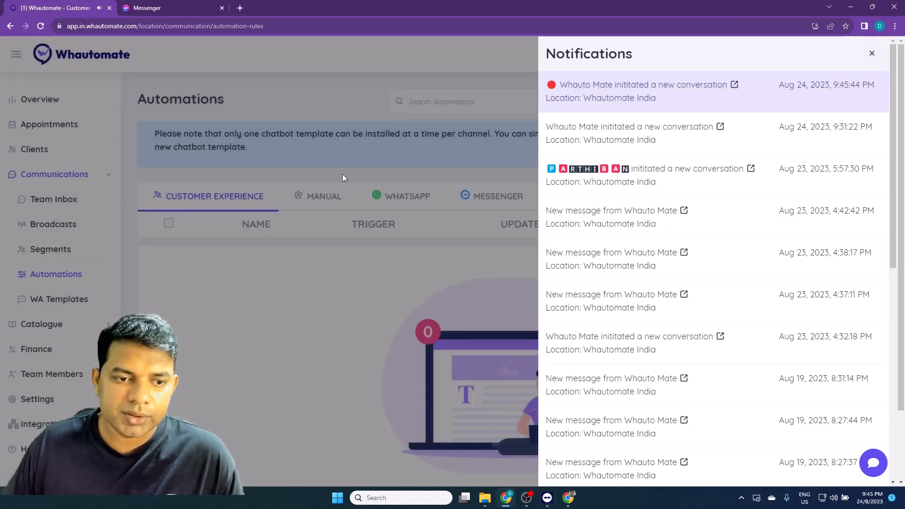
pyautogui.click(70, 182)
pyautogui.click(64, 200)
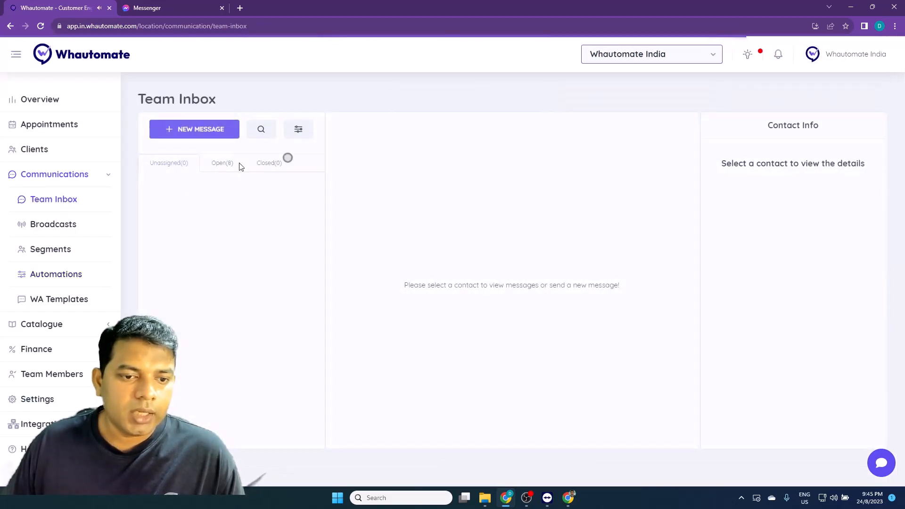
pyautogui.click(269, 163)
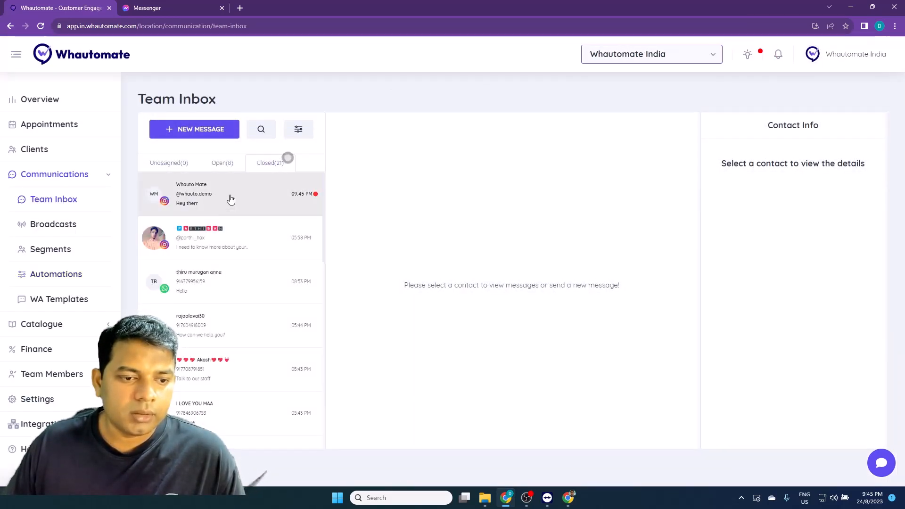
pyautogui.click(230, 198)
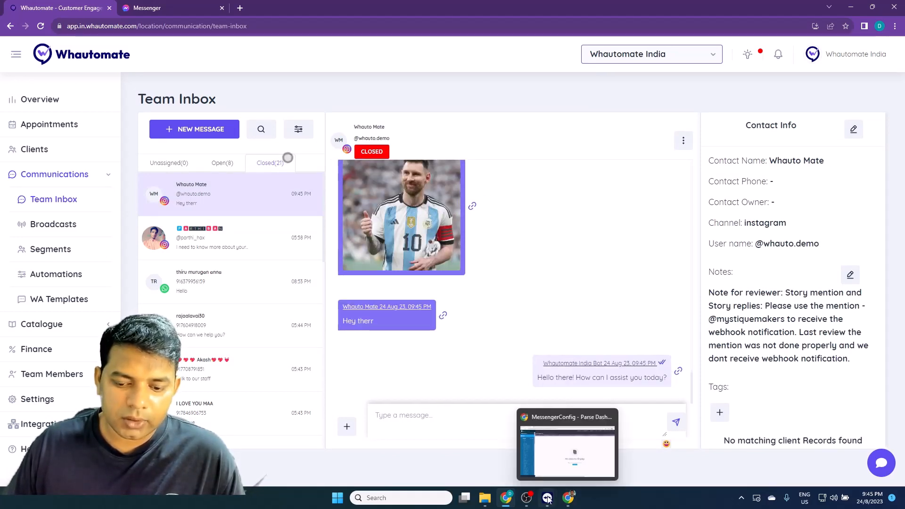
# Switch to the remote Android phone in TeamViewer and send "What are the features offered by whautomate?" in the Instagram chat
pyautogui.moveTo(546, 498)
pyautogui.click(589, 460)
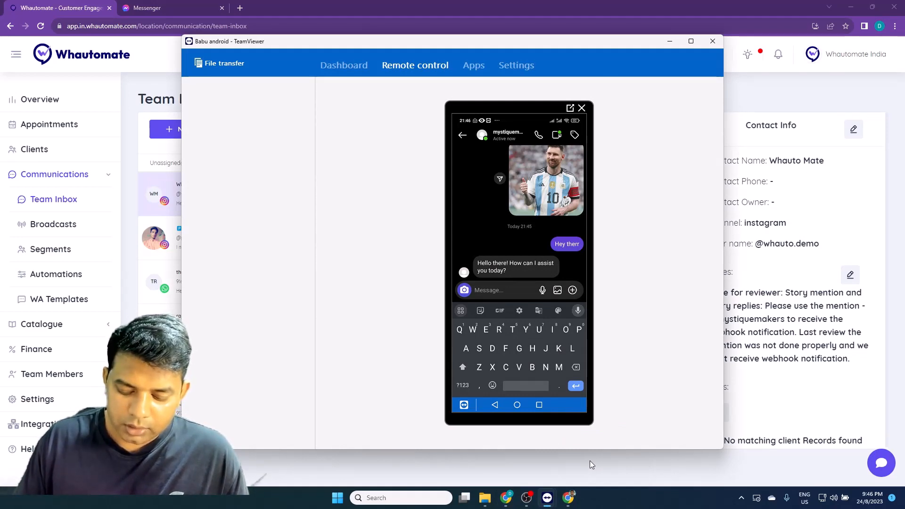
pyautogui.write('What are ')
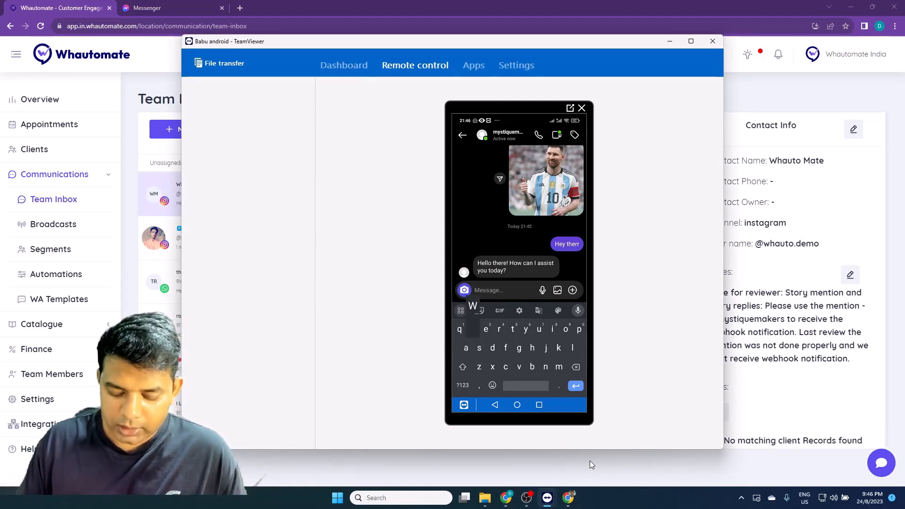
pyautogui.write('the')
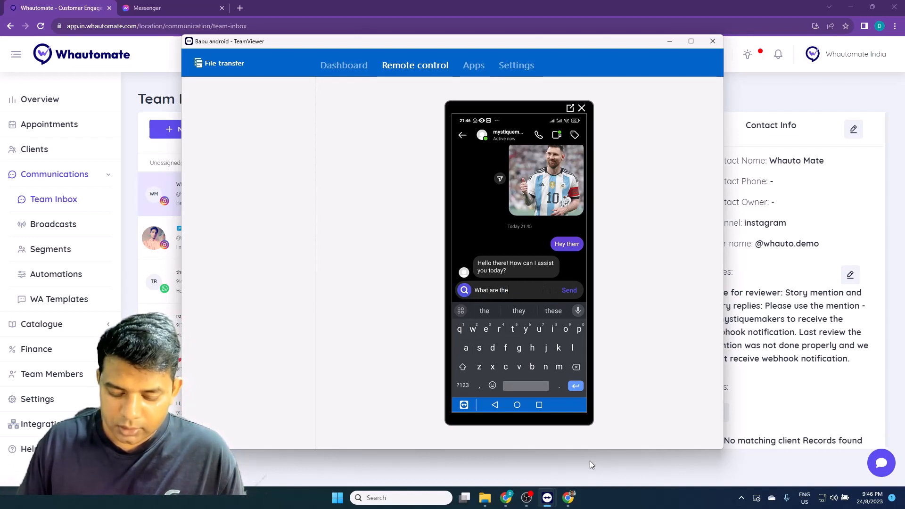
pyautogui.write(' featur')
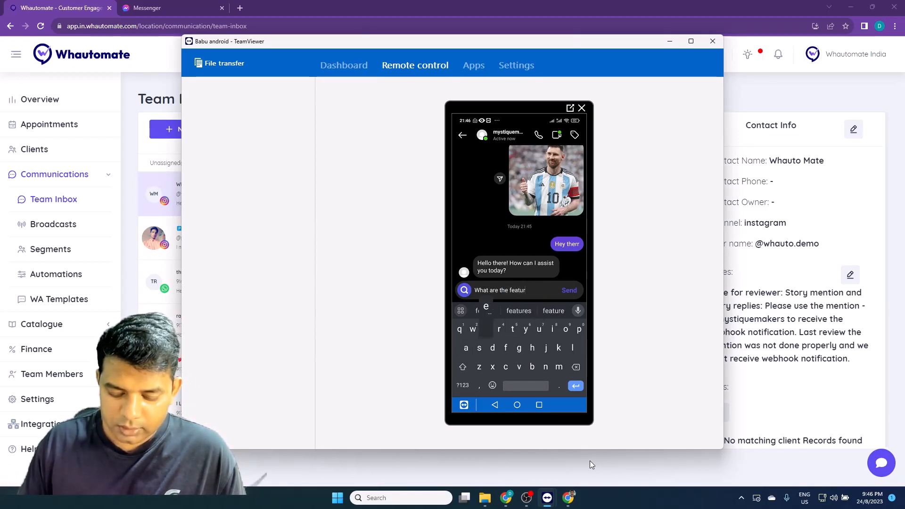
pyautogui.write('es offered')
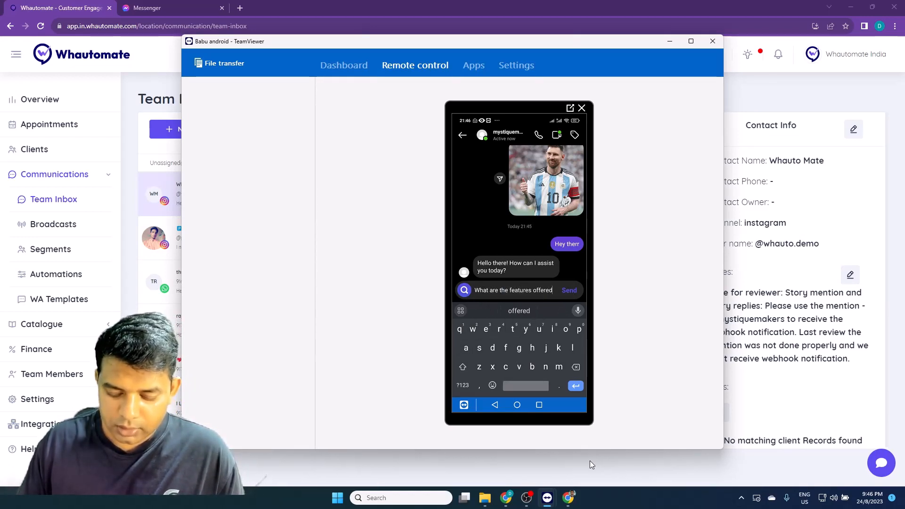
pyautogui.write(' by whautomate')
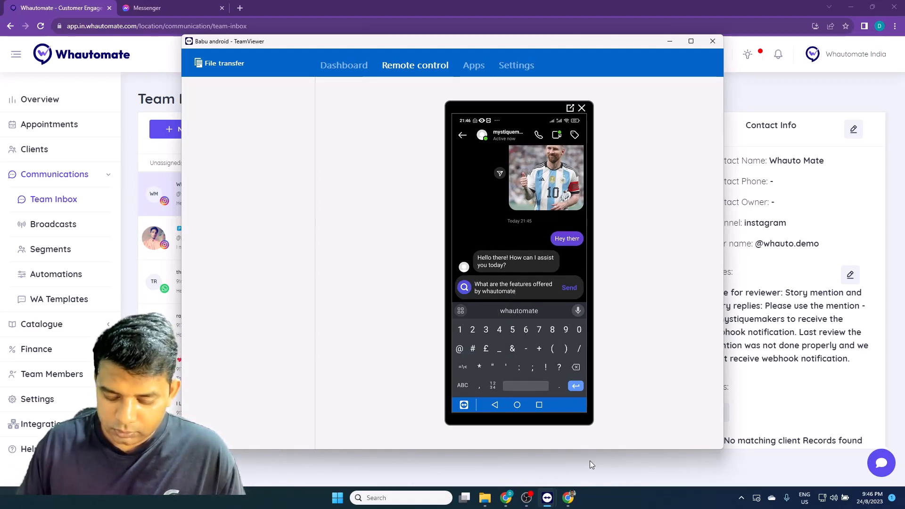
pyautogui.write('?')
pyautogui.press('Return')
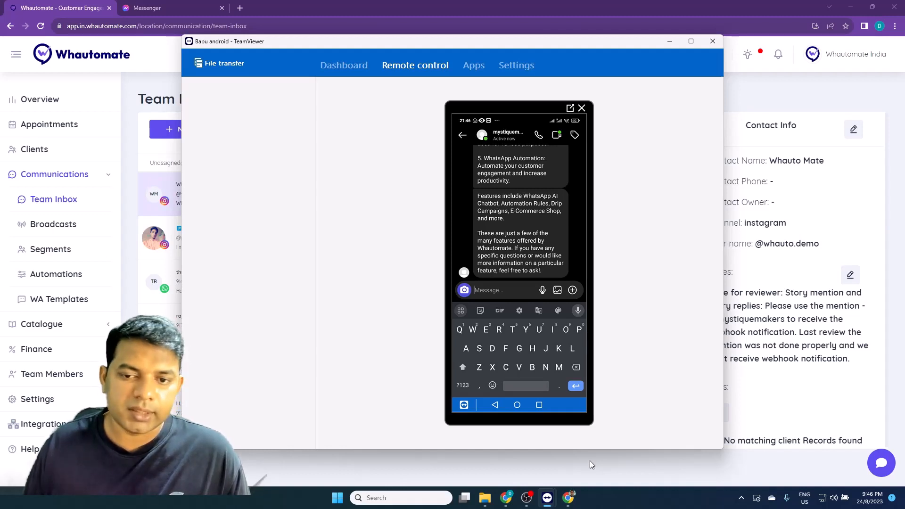
# Return to the Instagram conversation in Team Inbox and view its attachment types and chat assignment options without assigning it
pyautogui.click(147, 203)
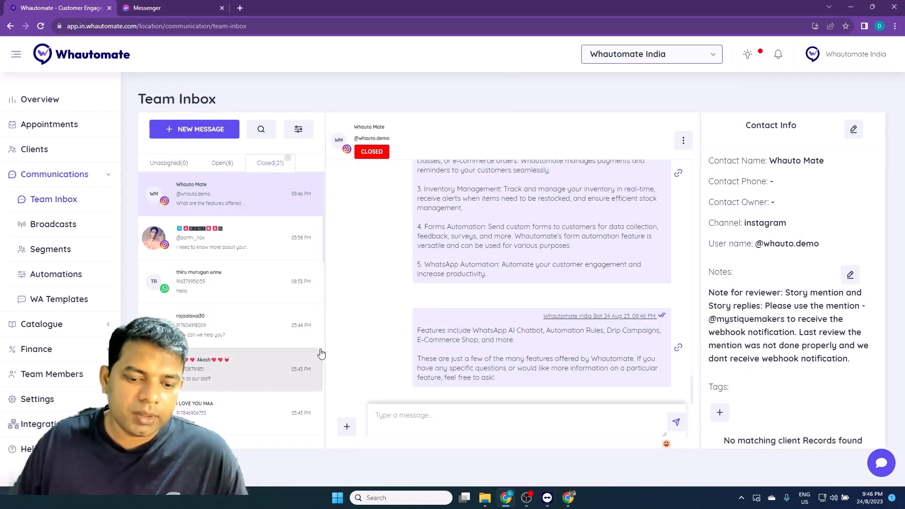
pyautogui.click(351, 431)
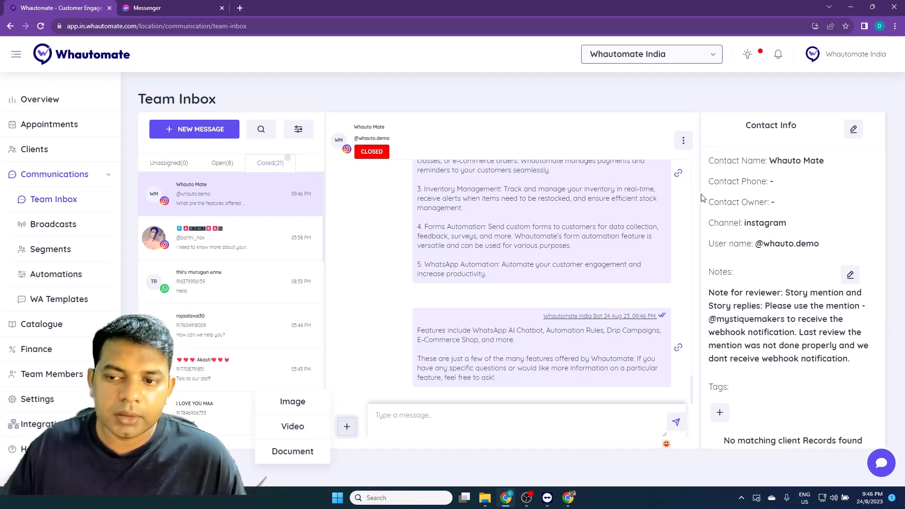
pyautogui.click(681, 141)
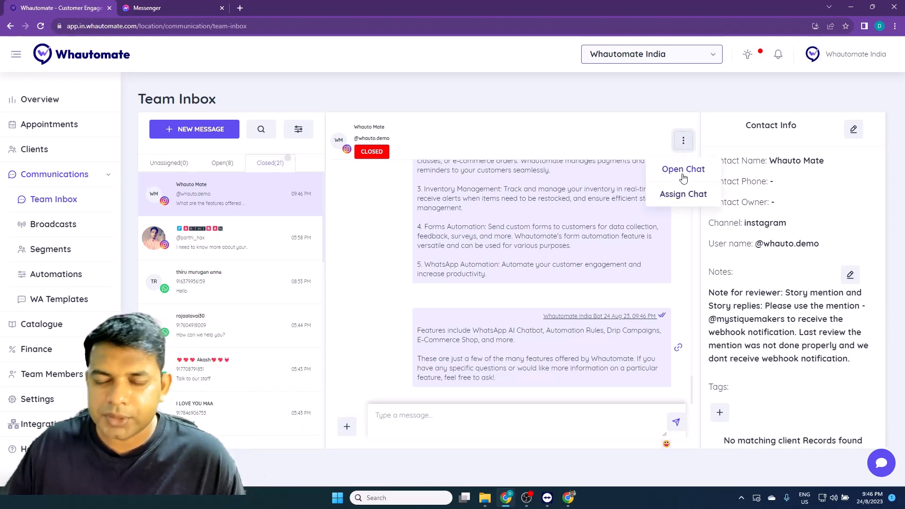
pyautogui.click(684, 194)
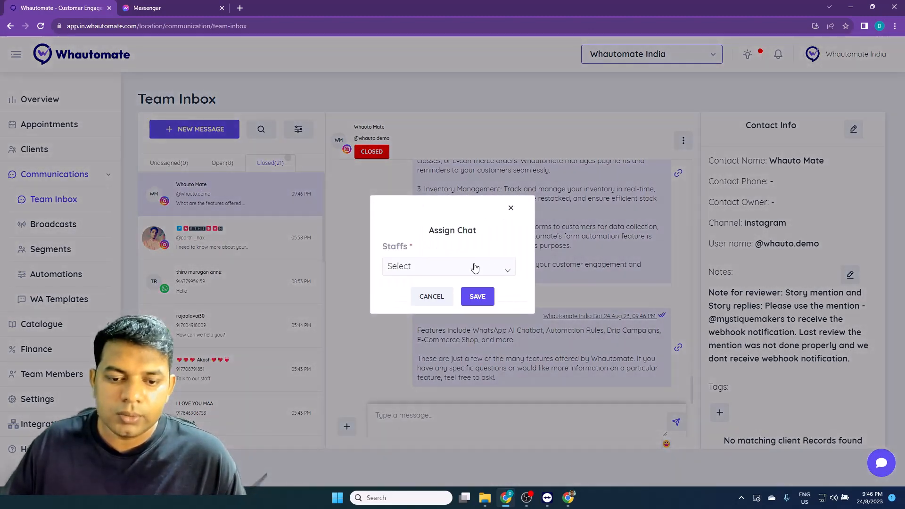
pyautogui.click(510, 208)
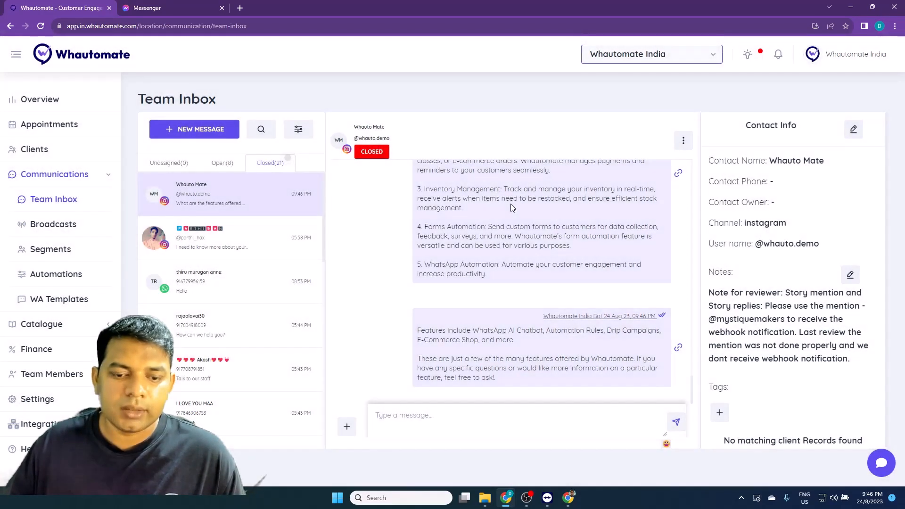
# Reply "hi" in the Instagram conversation and view it among the open chats
pyautogui.click(562, 419)
pyautogui.write('Hi')
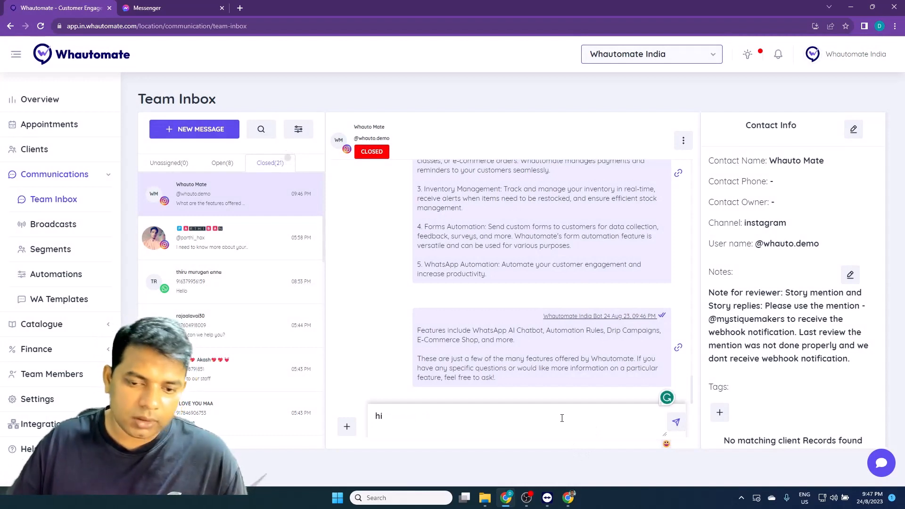
pyautogui.press('Return')
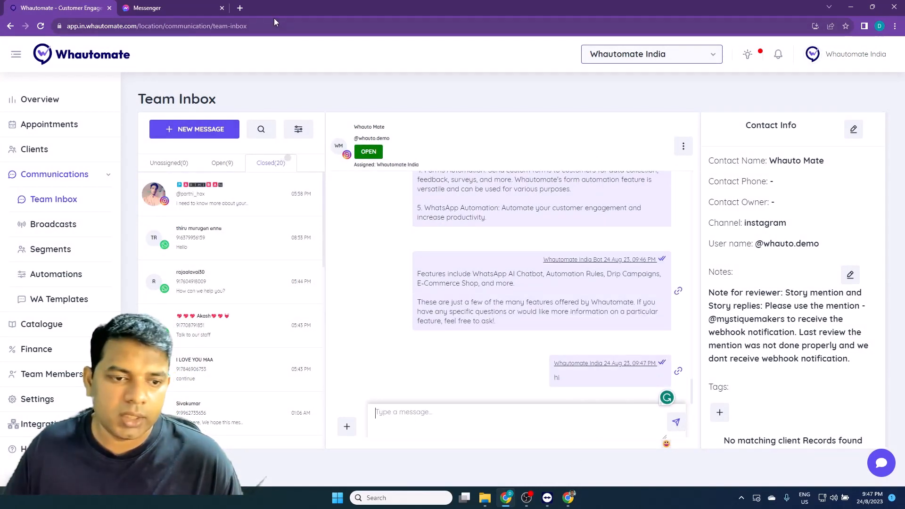
pyautogui.click(222, 162)
pyautogui.click(224, 195)
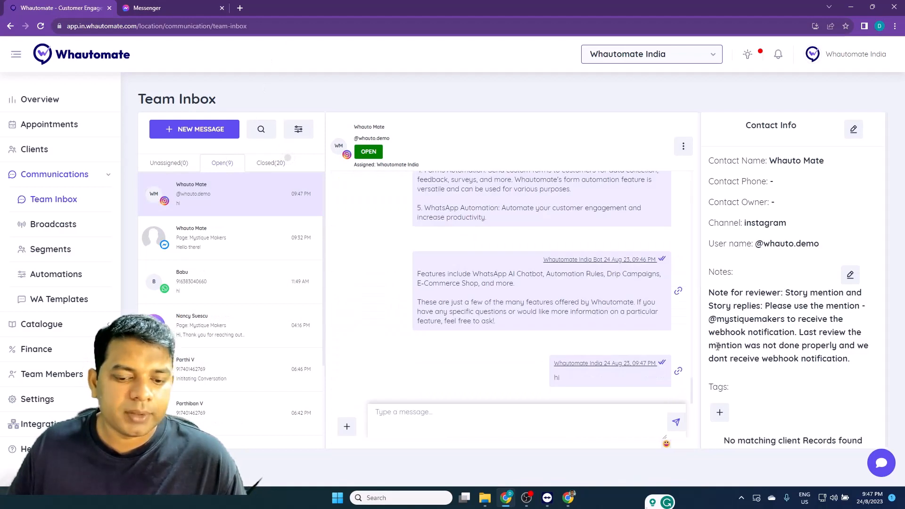